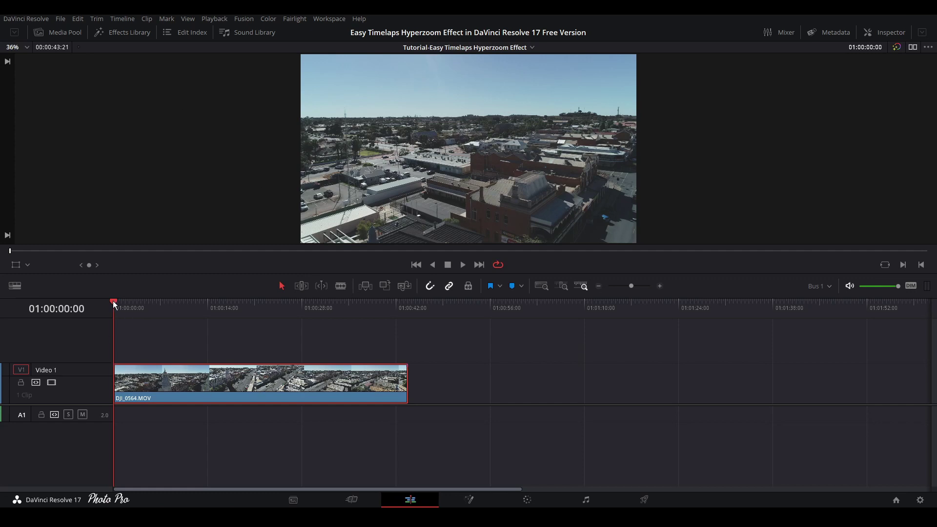
- Wrap the DJI_0564.MOV clip on the timeline into a new compound clip, keeping the suggested name
{"action": "left_click_drag", "start_coordinate": [113, 300], "coordinate": [351, 308]}
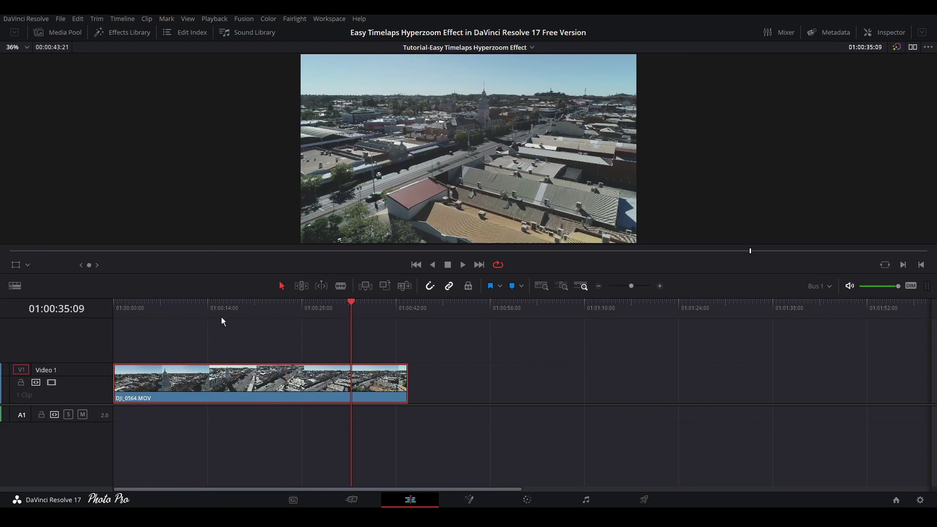
{"action": "left_click", "coordinate": [220, 309]}
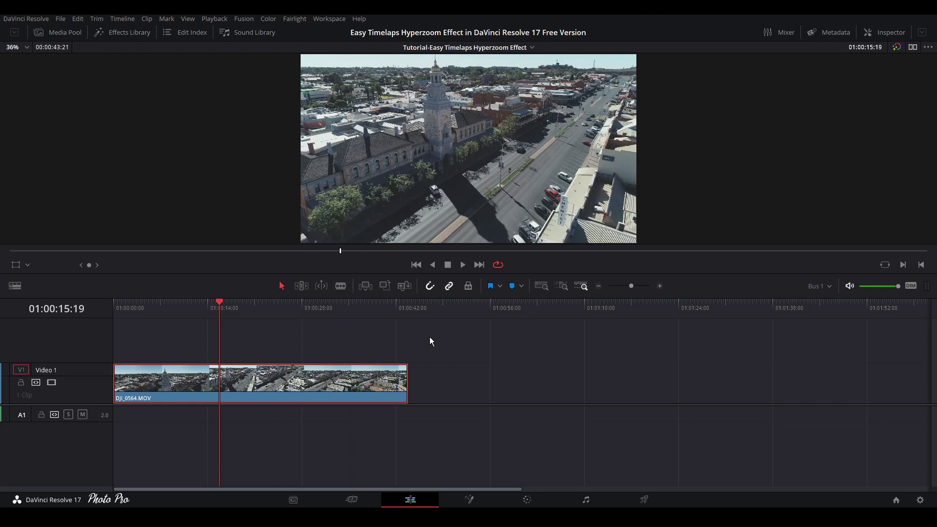
{"action": "right_click", "coordinate": [323, 382]}
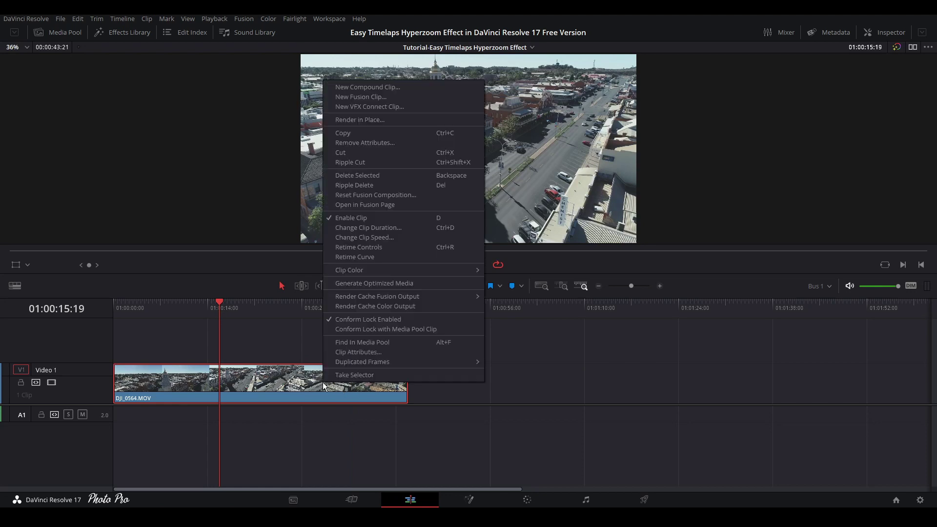
{"action": "left_click", "coordinate": [347, 284]}
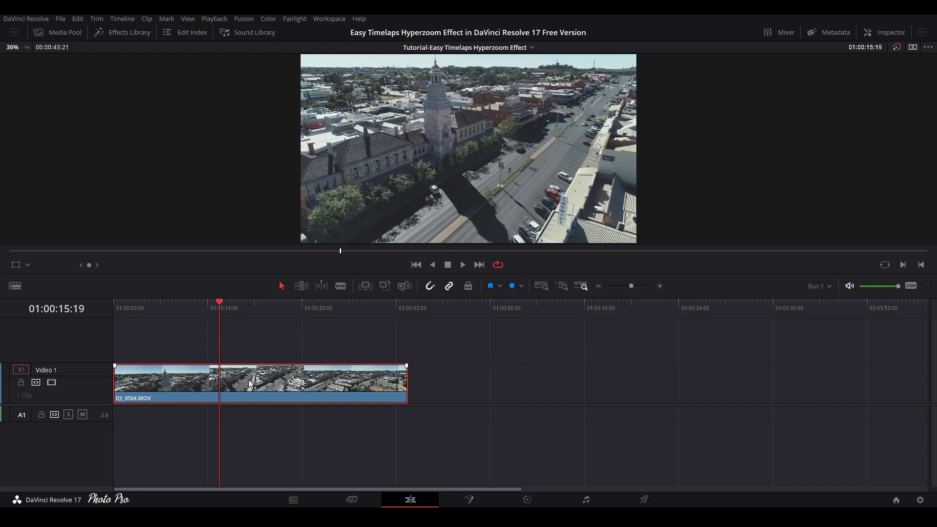
{"action": "right_click", "coordinate": [262, 393]}
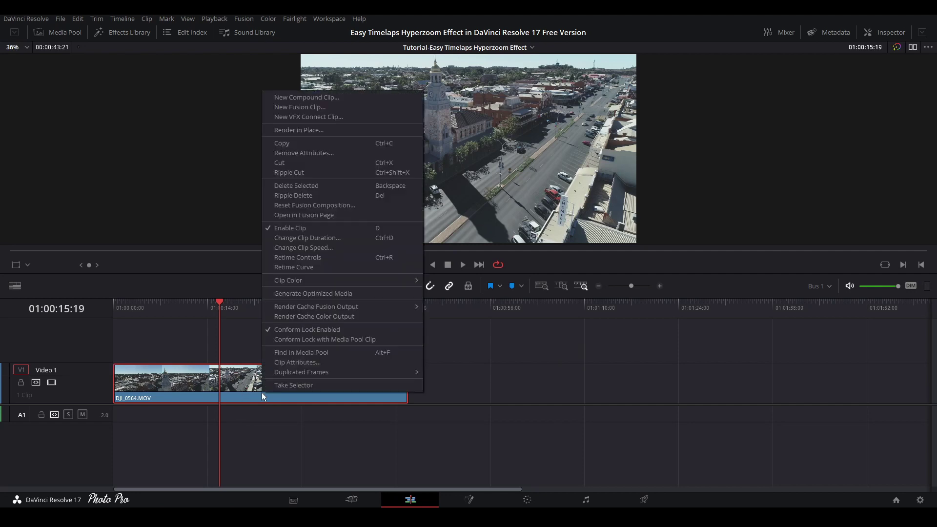
{"action": "left_click", "coordinate": [287, 98]}
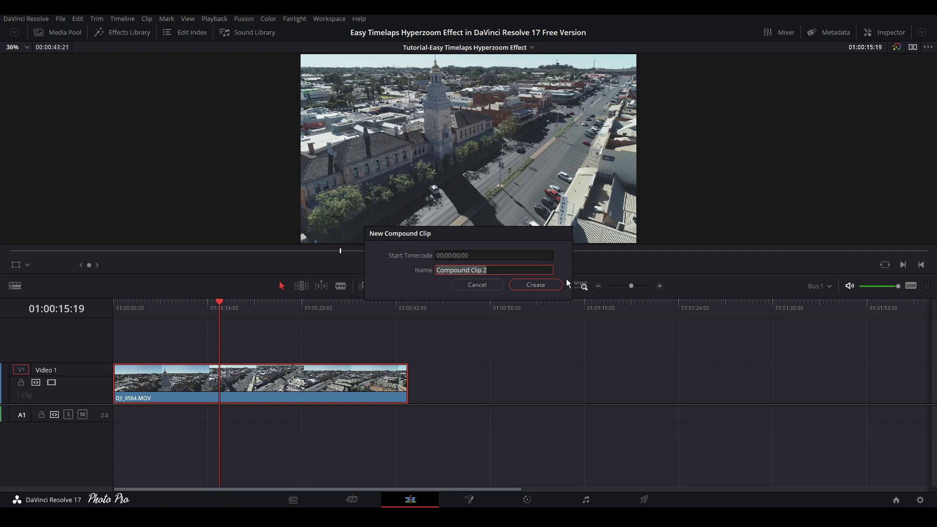
{"action": "left_click", "coordinate": [536, 285]}
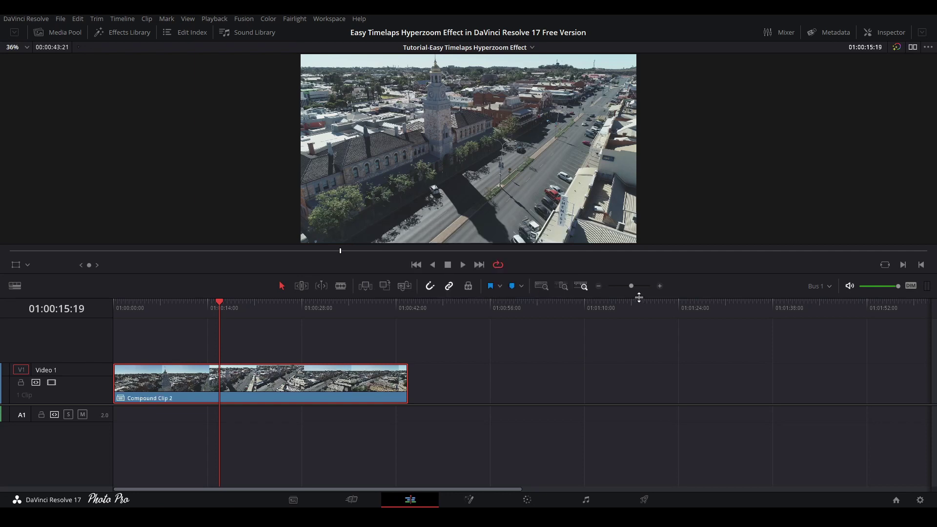
{"action": "right_click", "coordinate": [349, 393]}
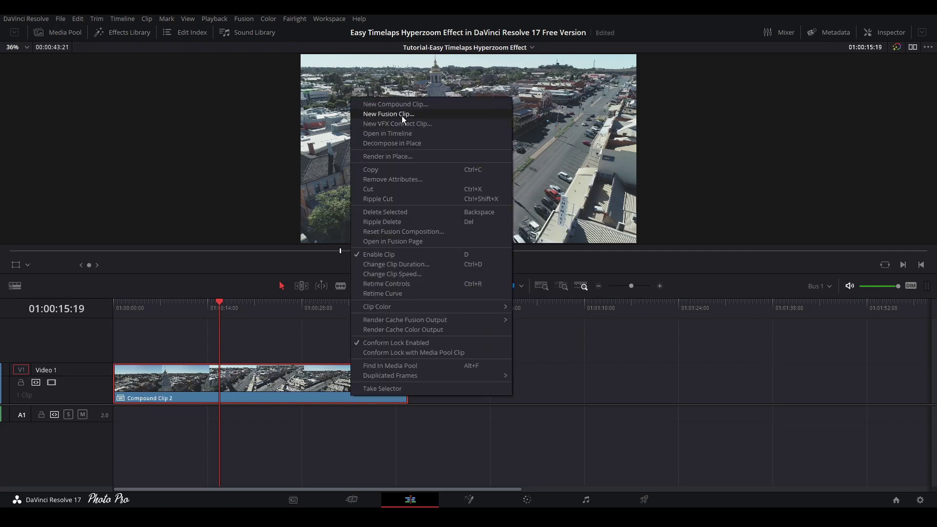
{"action": "left_click", "coordinate": [396, 103]}
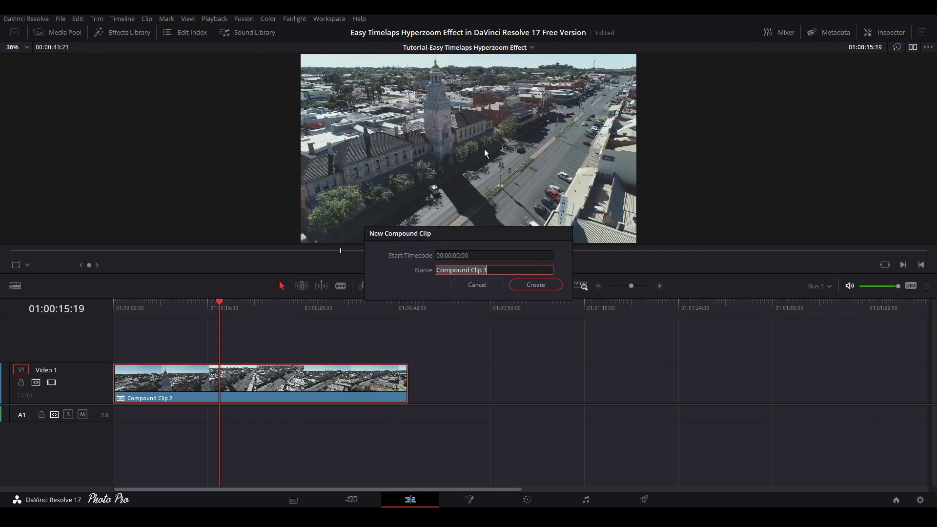
{"action": "left_click", "coordinate": [472, 286]}
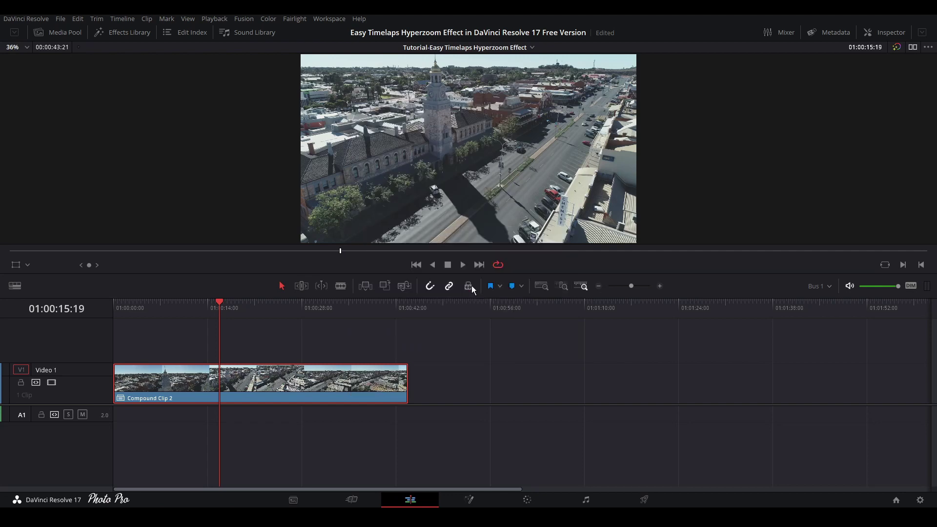
- Set the compound clip's speed to 1000% and play the sped-up result from the start
{"action": "right_click", "coordinate": [293, 387]}
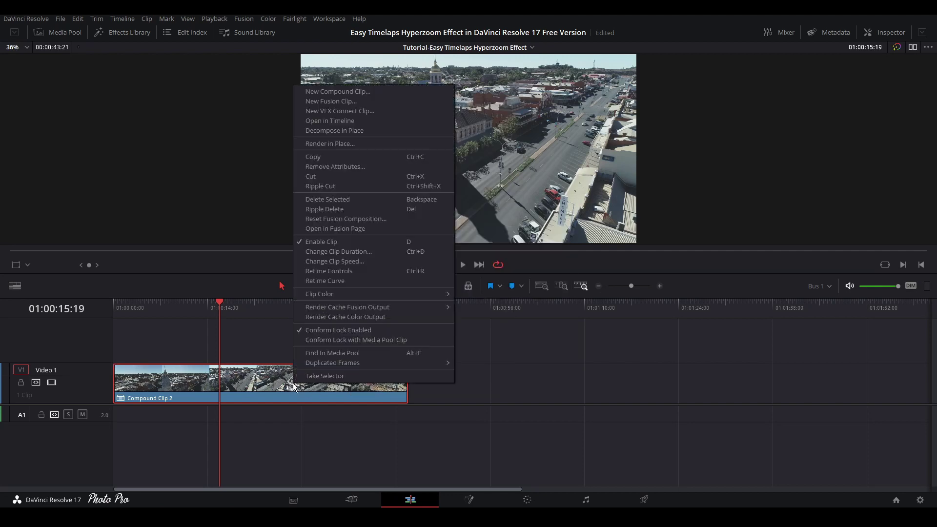
{"action": "left_click", "coordinate": [320, 262]}
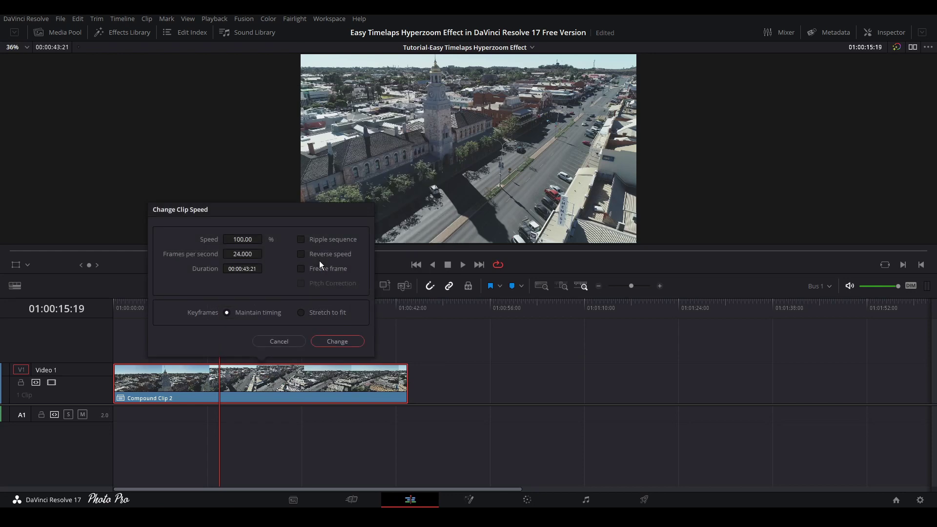
{"action": "double_click", "coordinate": [253, 239]}
{"action": "type", "text": "1000"}
{"action": "left_click", "coordinate": [337, 342]}
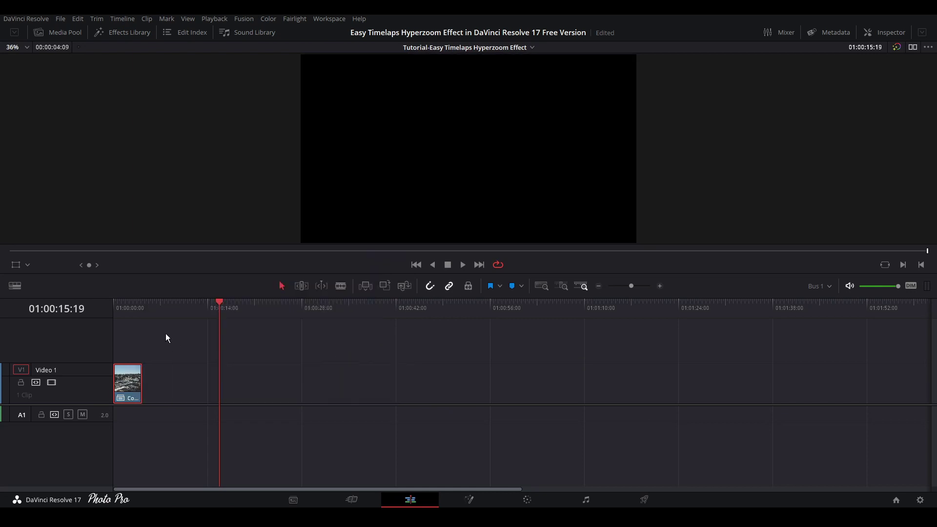
{"action": "left_click", "coordinate": [145, 301]}
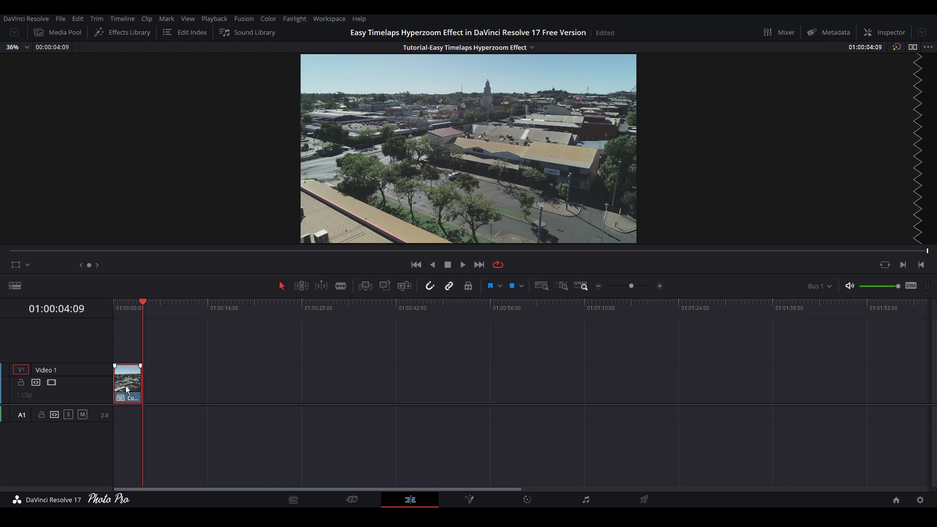
{"action": "key", "text": "Home"}
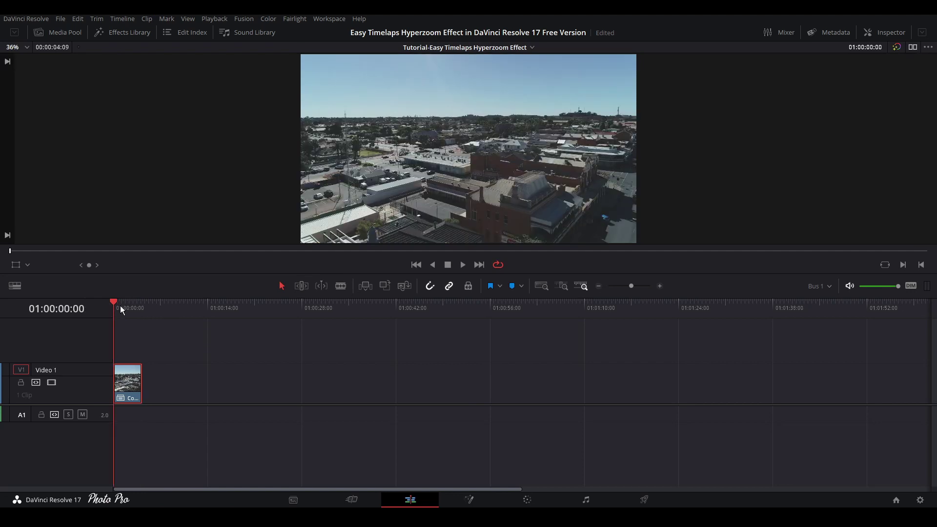
{"action": "key", "text": "space"}
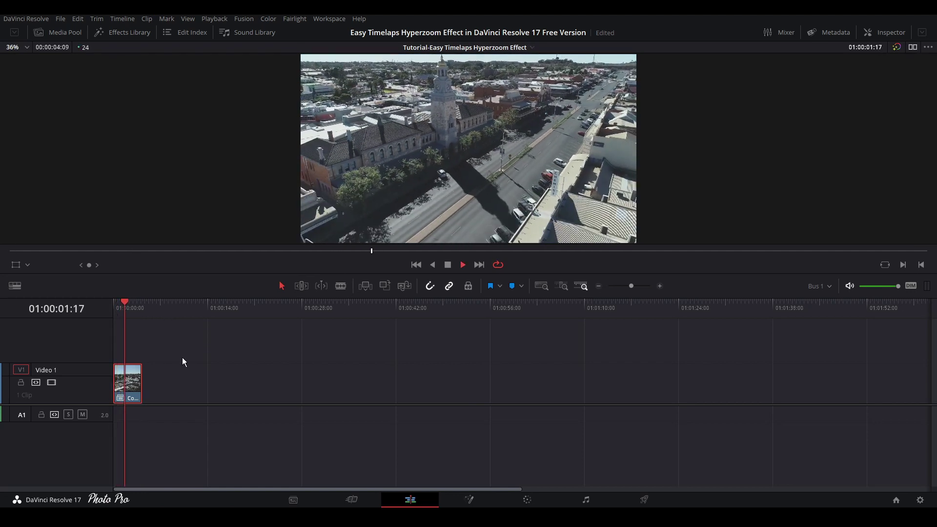
{"action": "key", "text": "ctrl+f"}
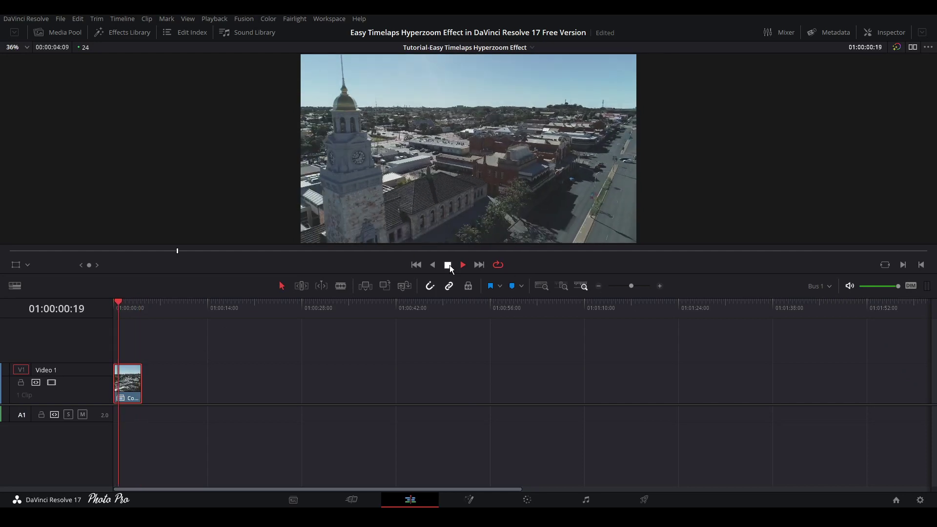
{"action": "left_click", "coordinate": [447, 265]}
{"action": "right_click", "coordinate": [135, 376]}
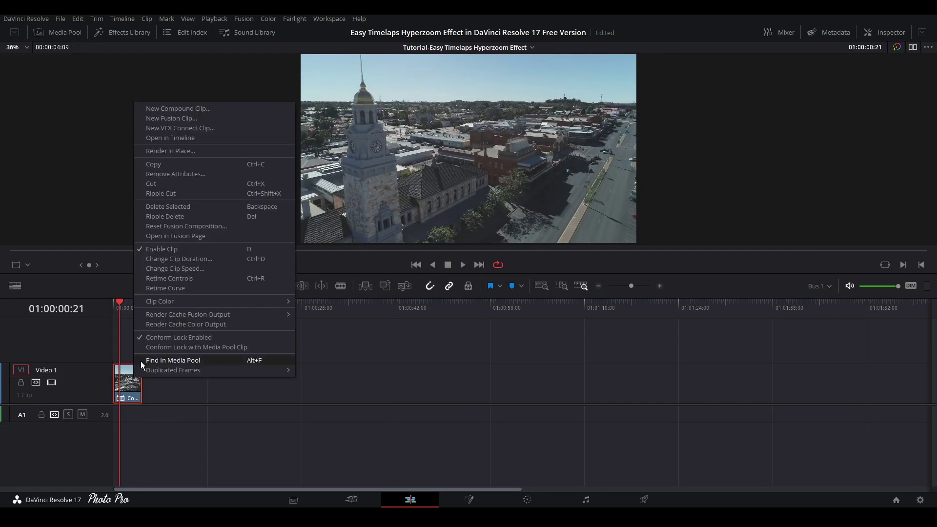
{"action": "left_click", "coordinate": [162, 268]}
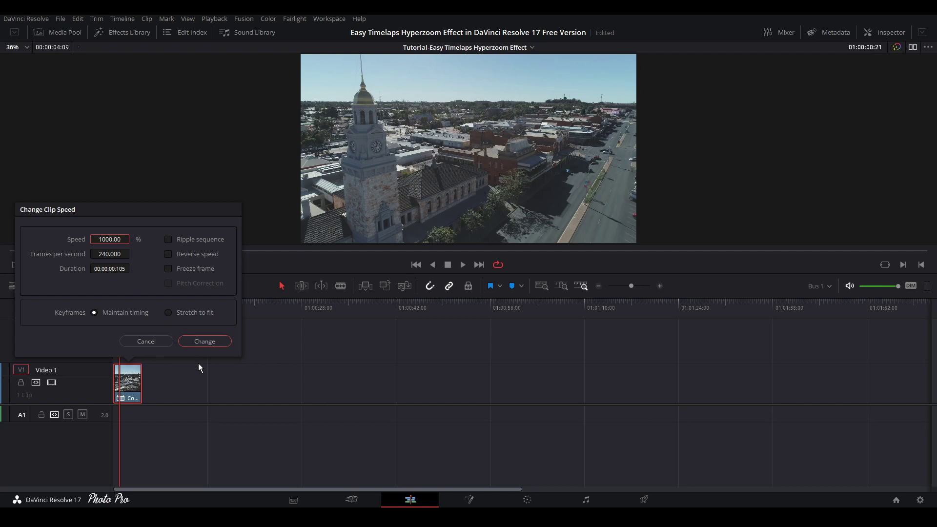
{"action": "left_click", "coordinate": [162, 341]}
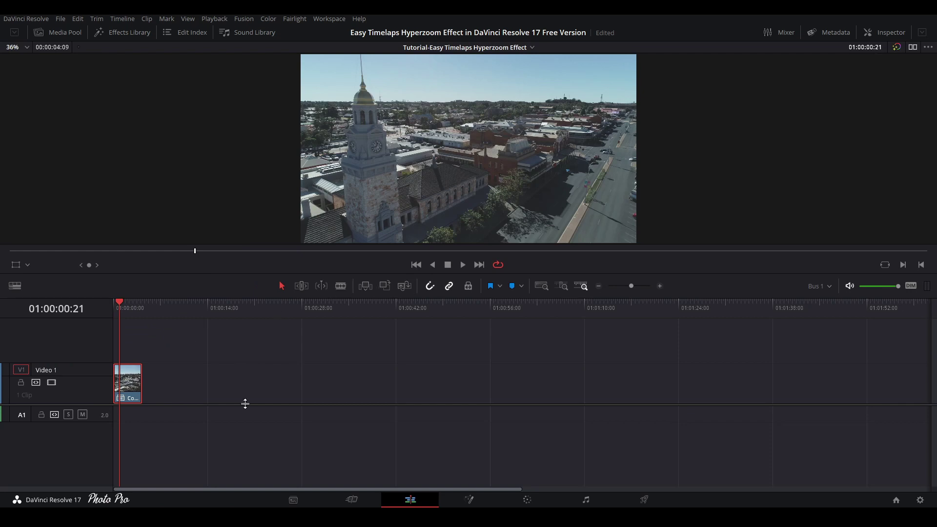
- Apply the Resolve FX Zoom Blur effect to the compound clip's node 01 on the Color page
{"action": "left_click_drag", "start_coordinate": [625, 285], "coordinate": [639, 289]}
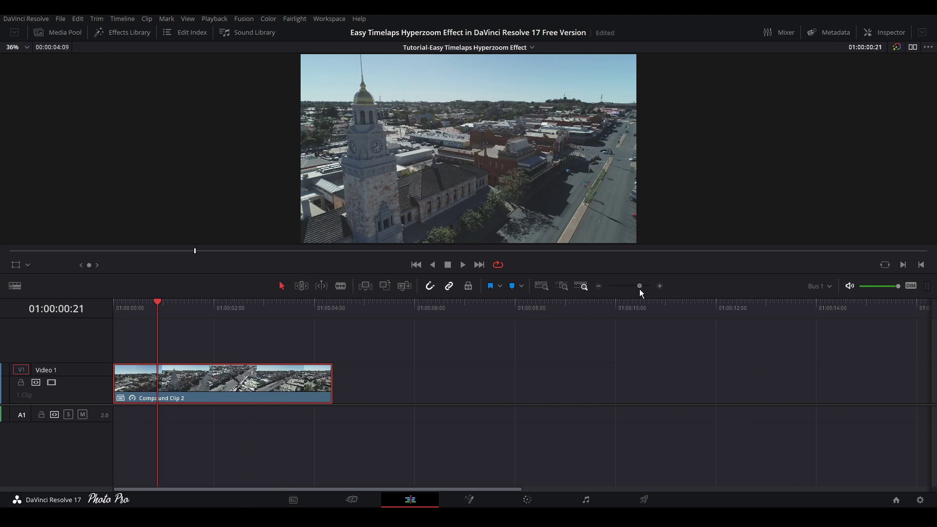
{"action": "left_click", "coordinate": [526, 499]}
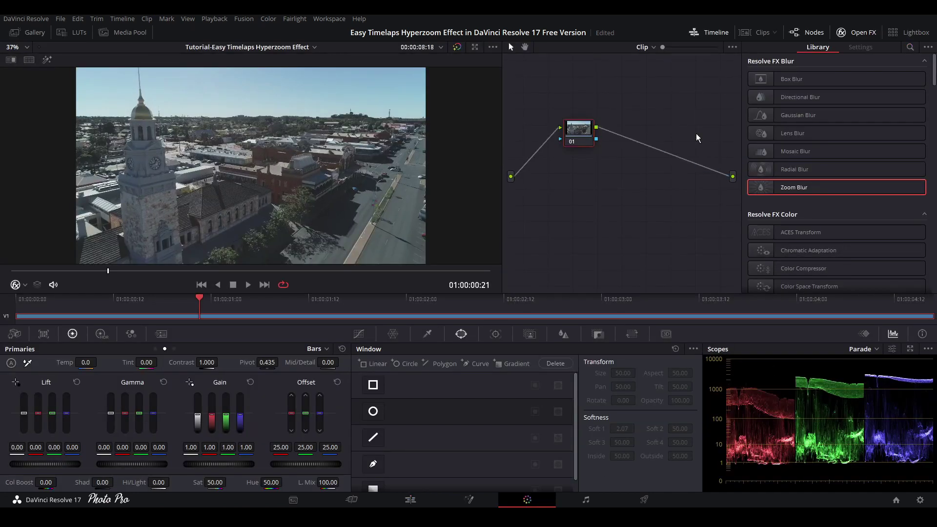
{"action": "left_click", "coordinate": [852, 32]}
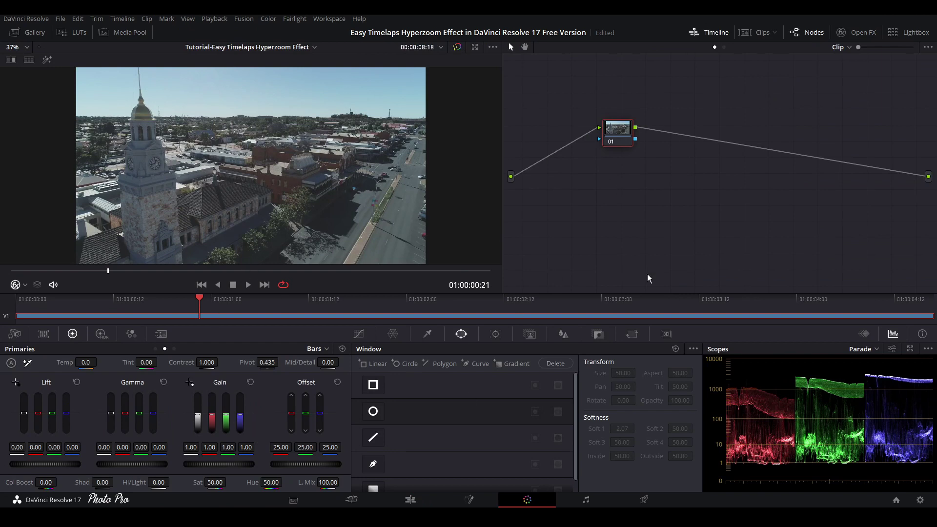
{"action": "left_click", "coordinate": [861, 33]}
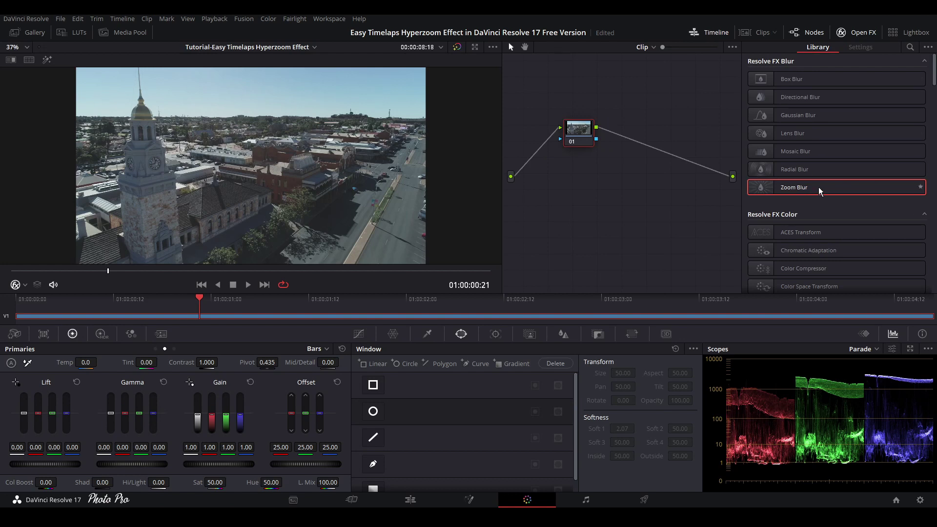
{"action": "left_click_drag", "start_coordinate": [819, 190], "coordinate": [580, 135]}
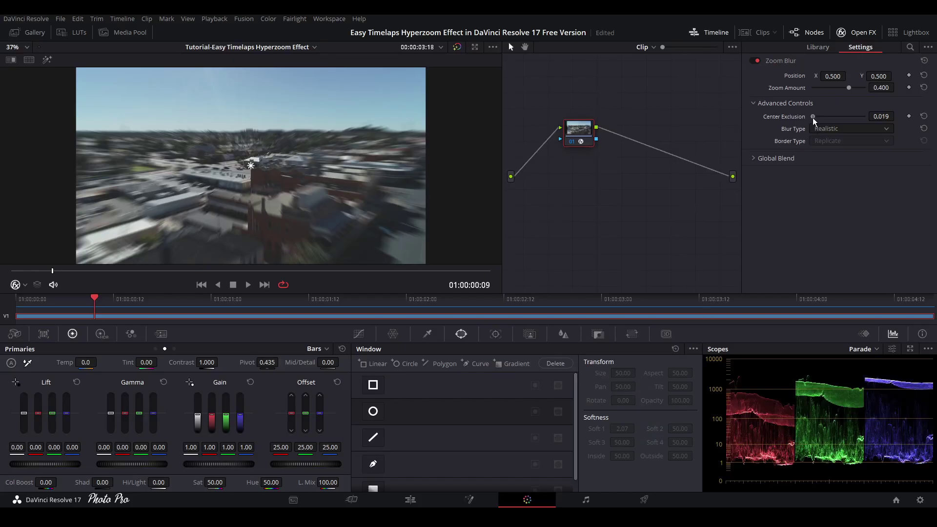
- Set the Zoom Blur's center exclusion to 0.285 and its zoom amount to 0.822, checking the look full screen
{"action": "left_click_drag", "start_coordinate": [812, 118], "coordinate": [827, 118]}
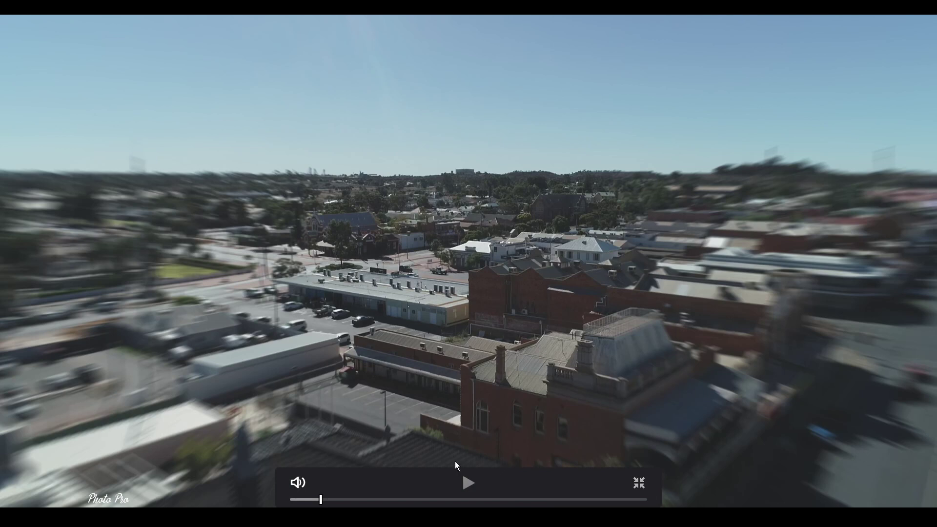
{"action": "left_click", "coordinate": [639, 484]}
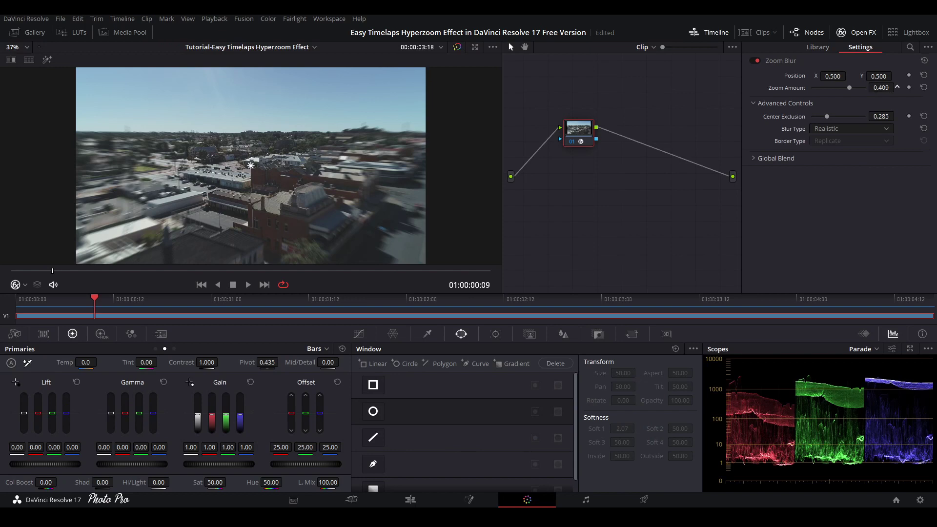
{"action": "left_click_drag", "start_coordinate": [897, 86], "coordinate": [897, 87]}
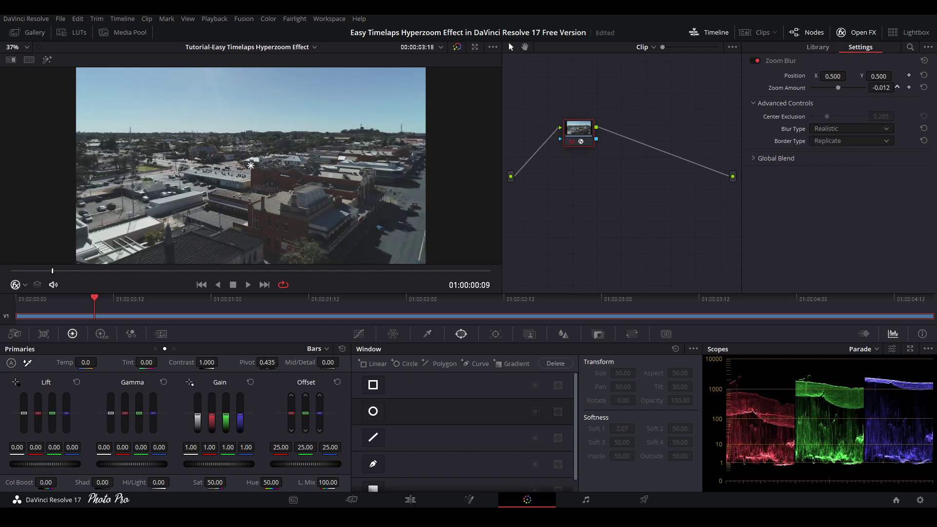
{"action": "left_click_drag", "start_coordinate": [897, 87], "coordinate": [897, 87]}
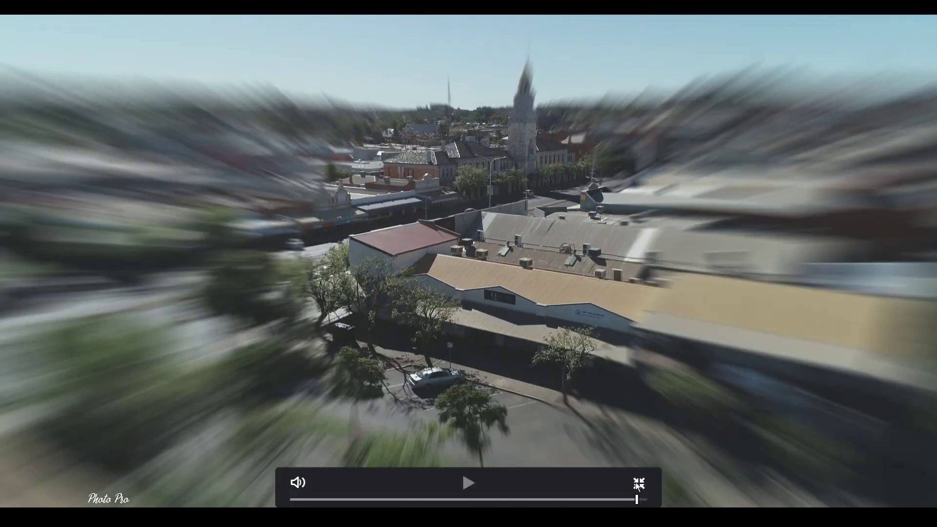
{"action": "left_click", "coordinate": [638, 483]}
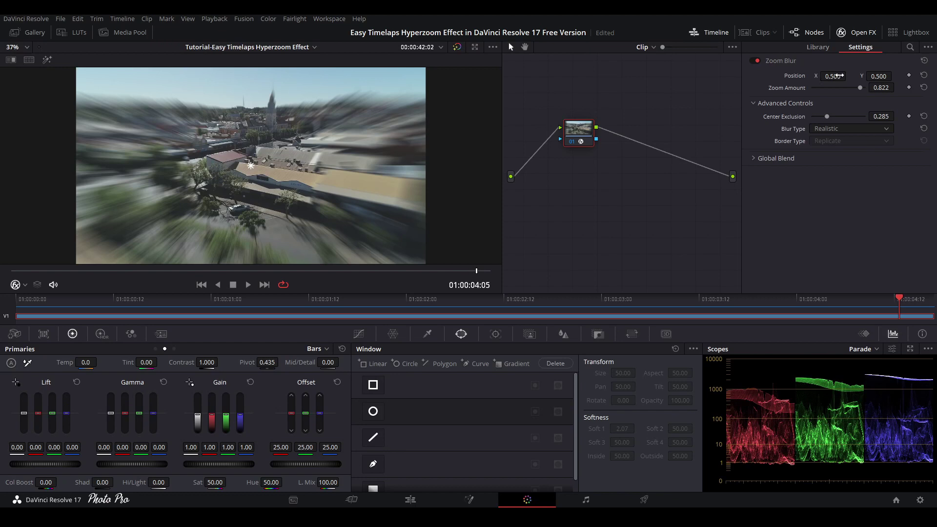
- Keyframe the Zoom Blur position at X 0.549, Y 0.638 at 01:00:04:05 and X 0.328 at 01:00:01:03, and review playback full screen
{"action": "left_click_drag", "start_coordinate": [833, 76], "coordinate": [895, 75]}
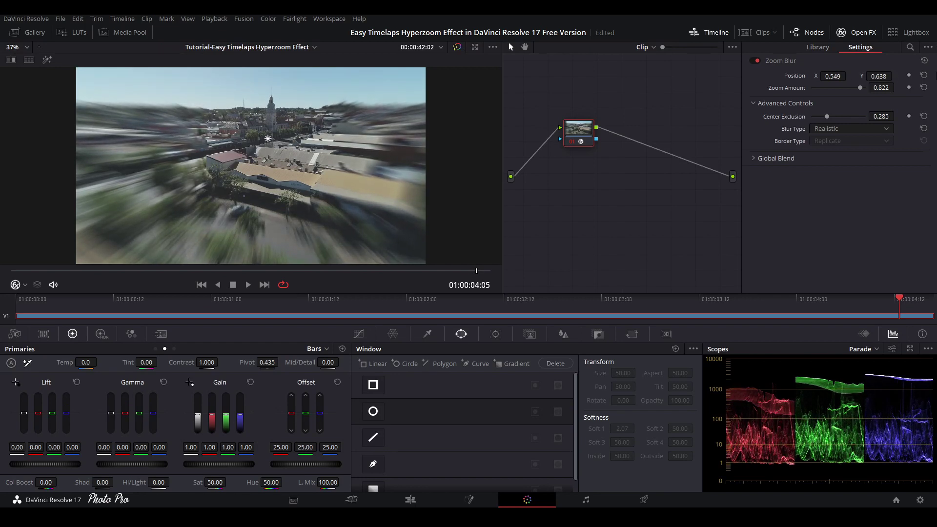
{"action": "left_click", "coordinate": [908, 75]}
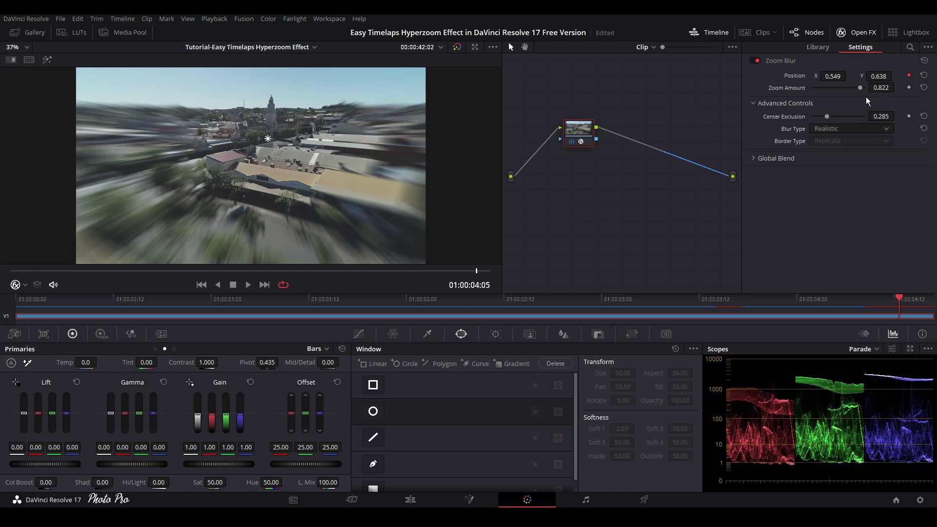
{"action": "mouse_move", "coordinate": [480, 272]}
{"action": "left_mouse_down"}
{"action": "mouse_move", "coordinate": [100, 310]}
{"action": "mouse_move", "coordinate": [138, 307]}
{"action": "left_mouse_up"}
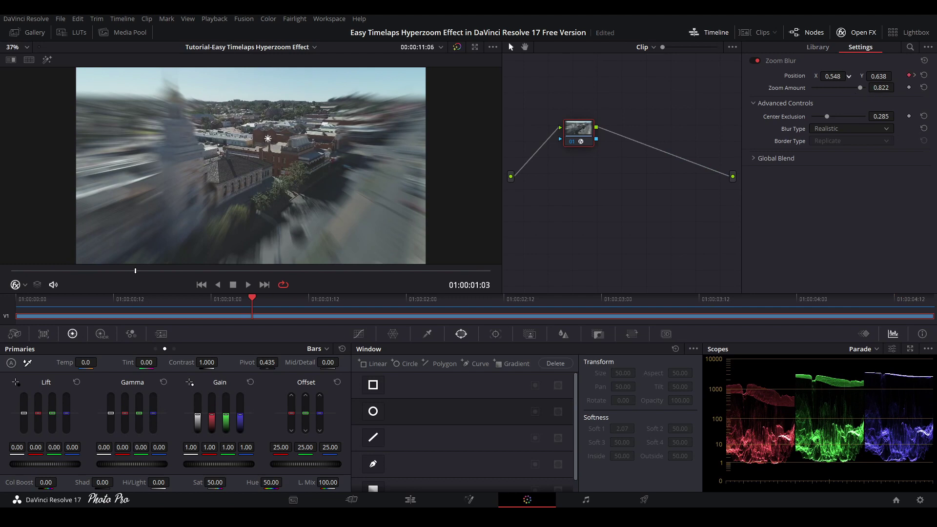
{"action": "left_click_drag", "start_coordinate": [849, 76], "coordinate": [849, 77]}
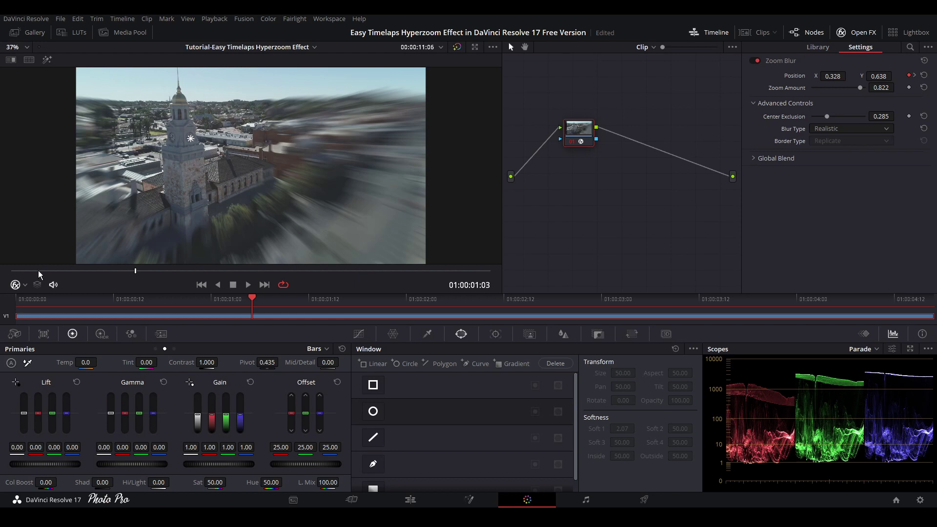
{"action": "key", "text": "space"}
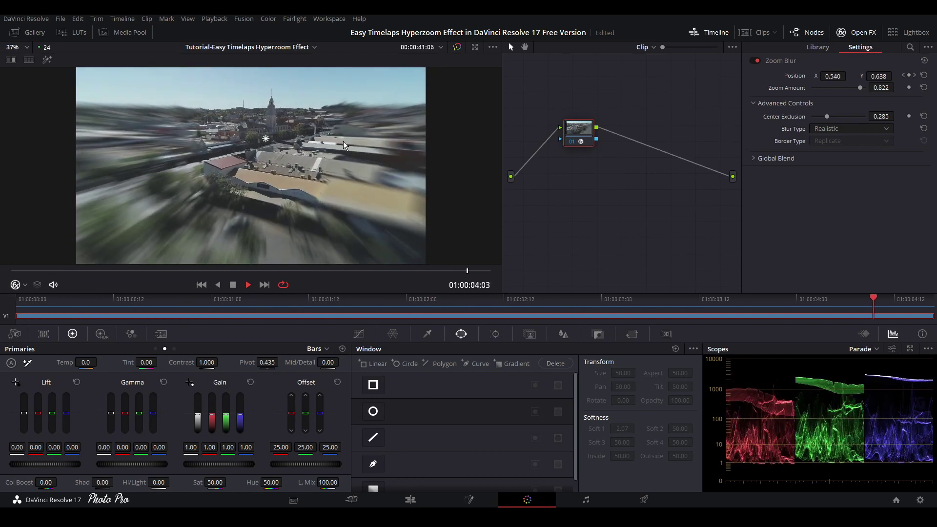
{"action": "key", "text": "ctrl+f"}
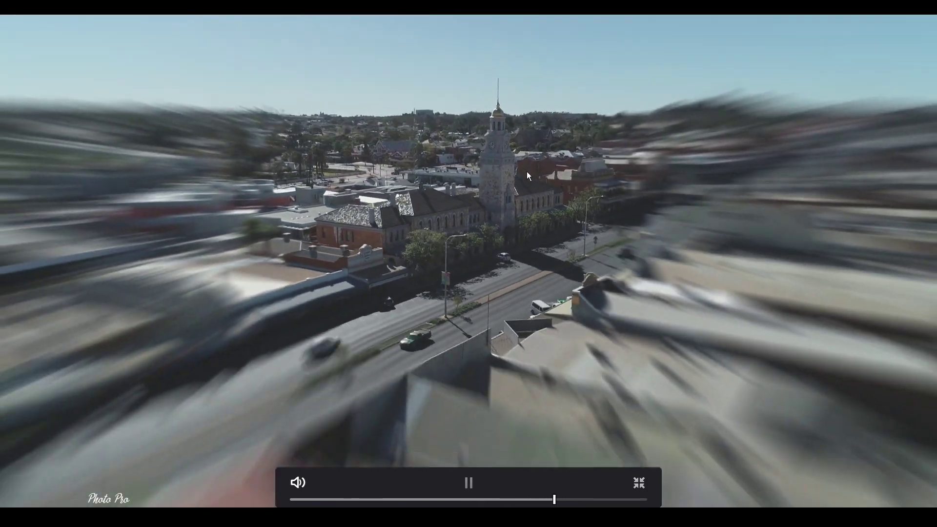
{"action": "left_click", "coordinate": [545, 179]}
{"action": "left_click", "coordinate": [641, 481]}
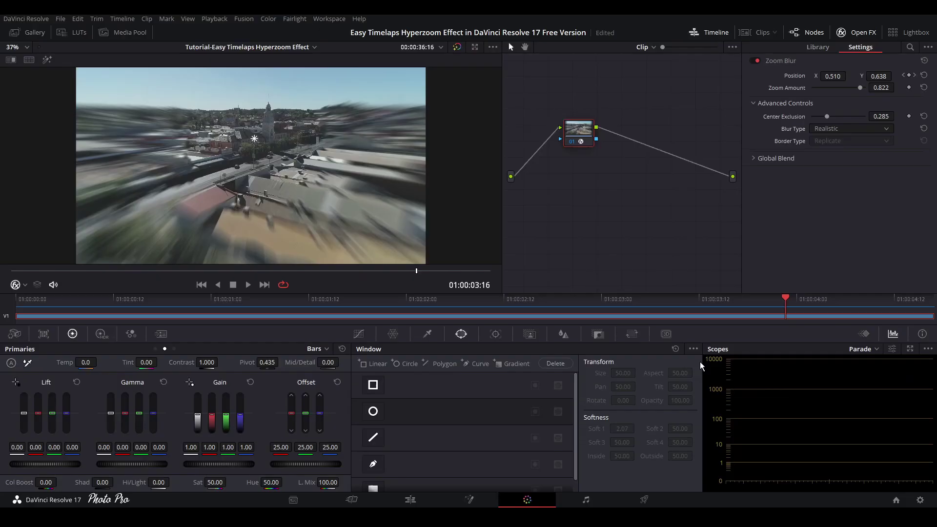
- Add a serial node after the Zoom Blur node and show the primaries as color wheels
{"action": "left_click", "coordinate": [858, 32]}
{"action": "key", "text": "alt+s"}
{"action": "left_click", "coordinate": [155, 348]}
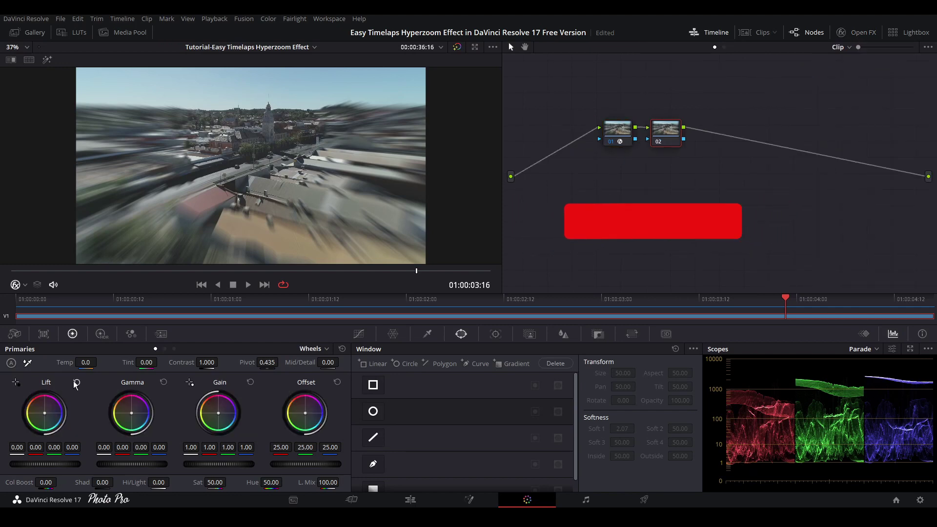